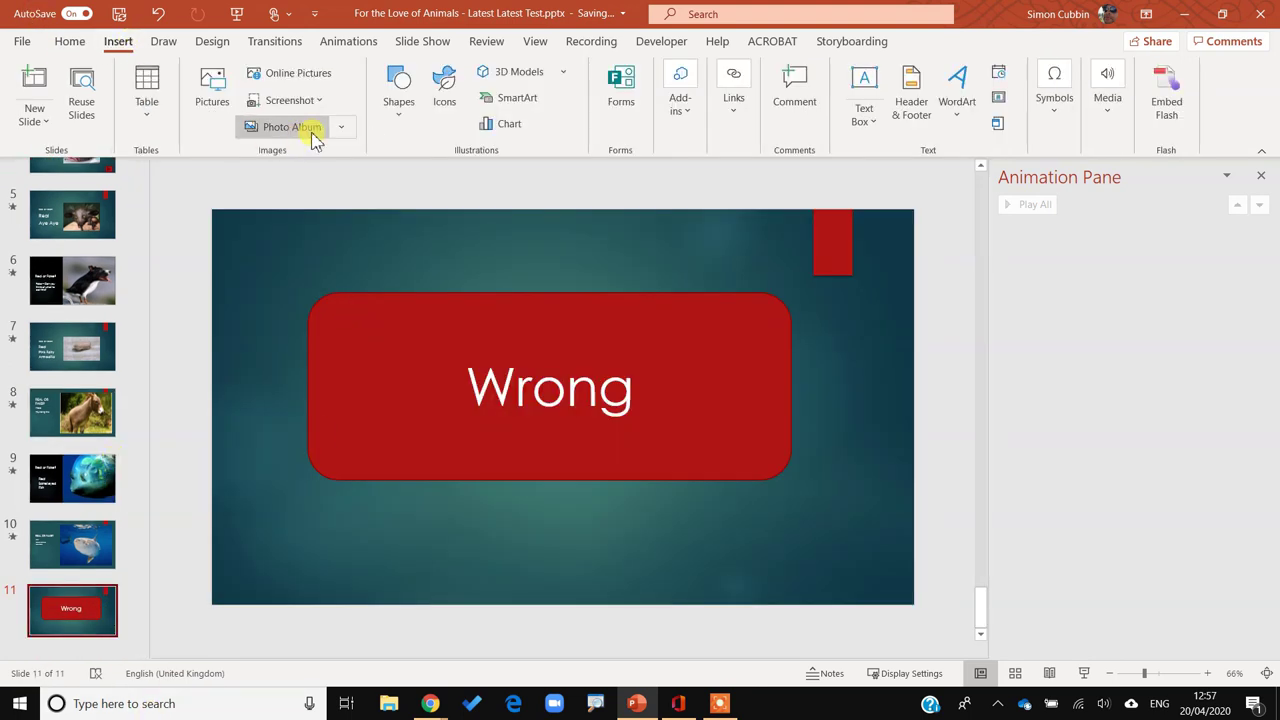
Draw a Return action button at the Wrong slide's lower left, linked to Last Slide Viewed.
left_click(398, 98)
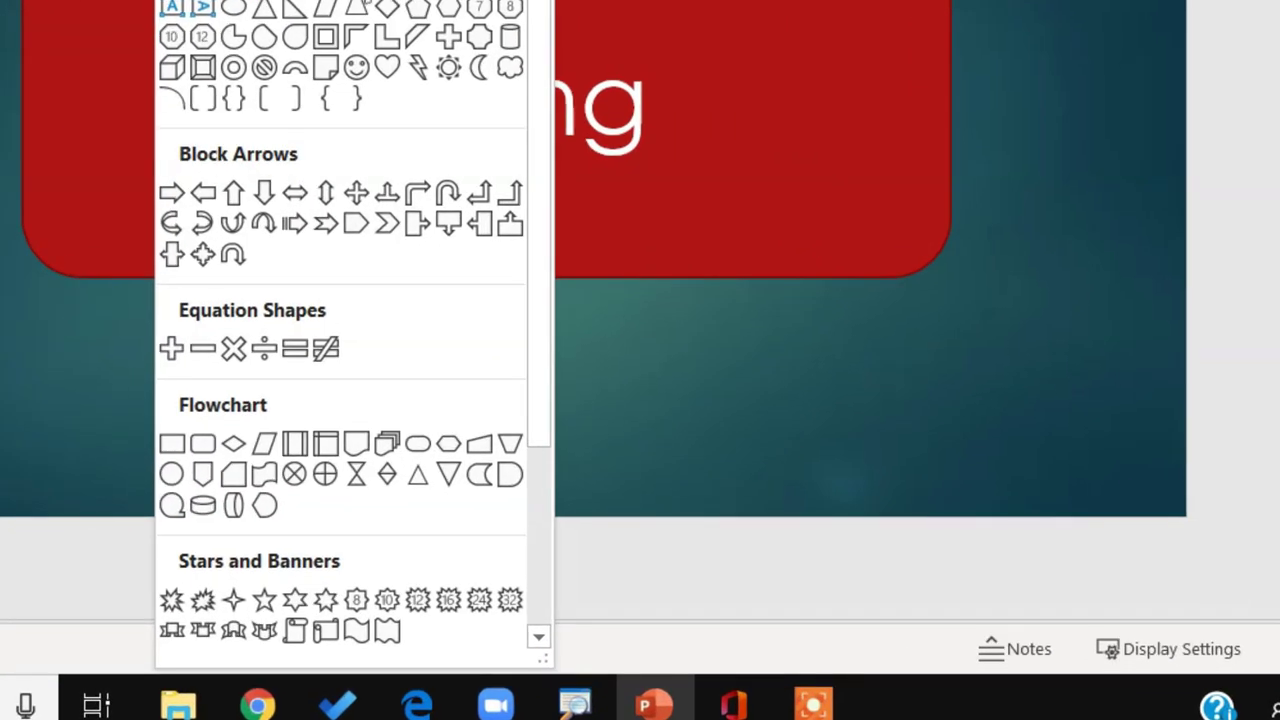
scroll(363, 514, "down", 3)
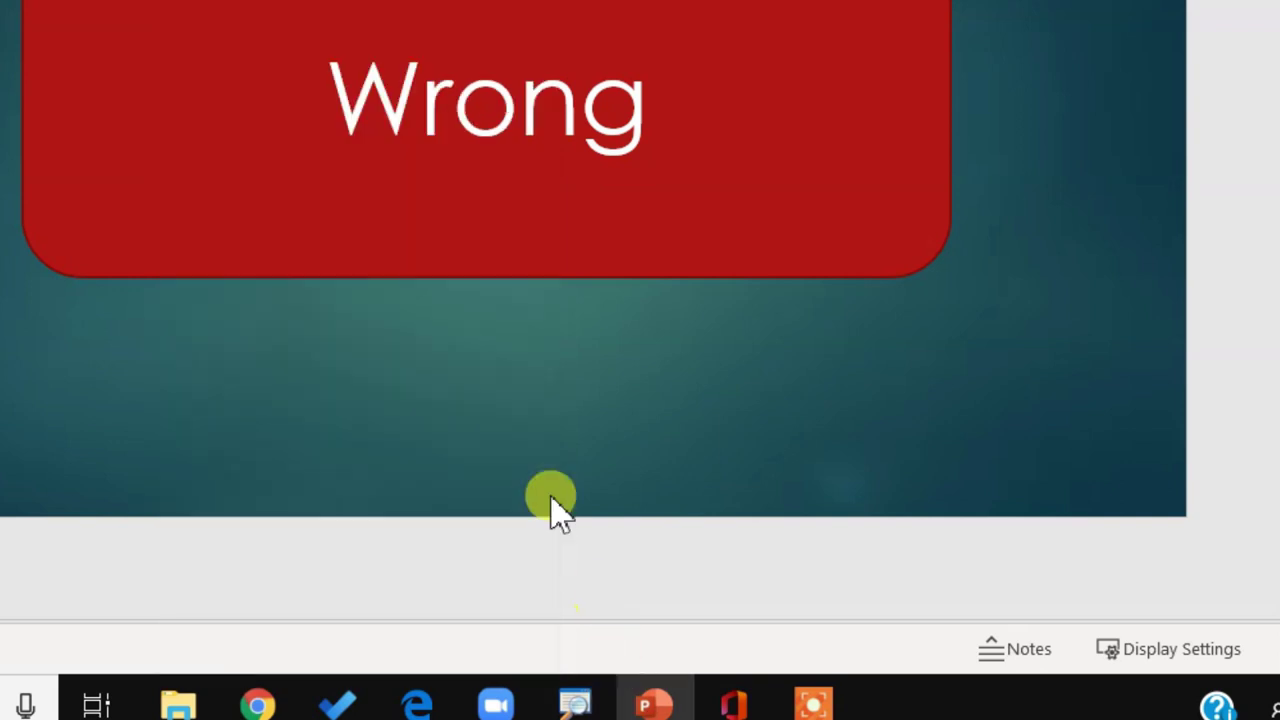
scroll(410, 245, "down", 3)
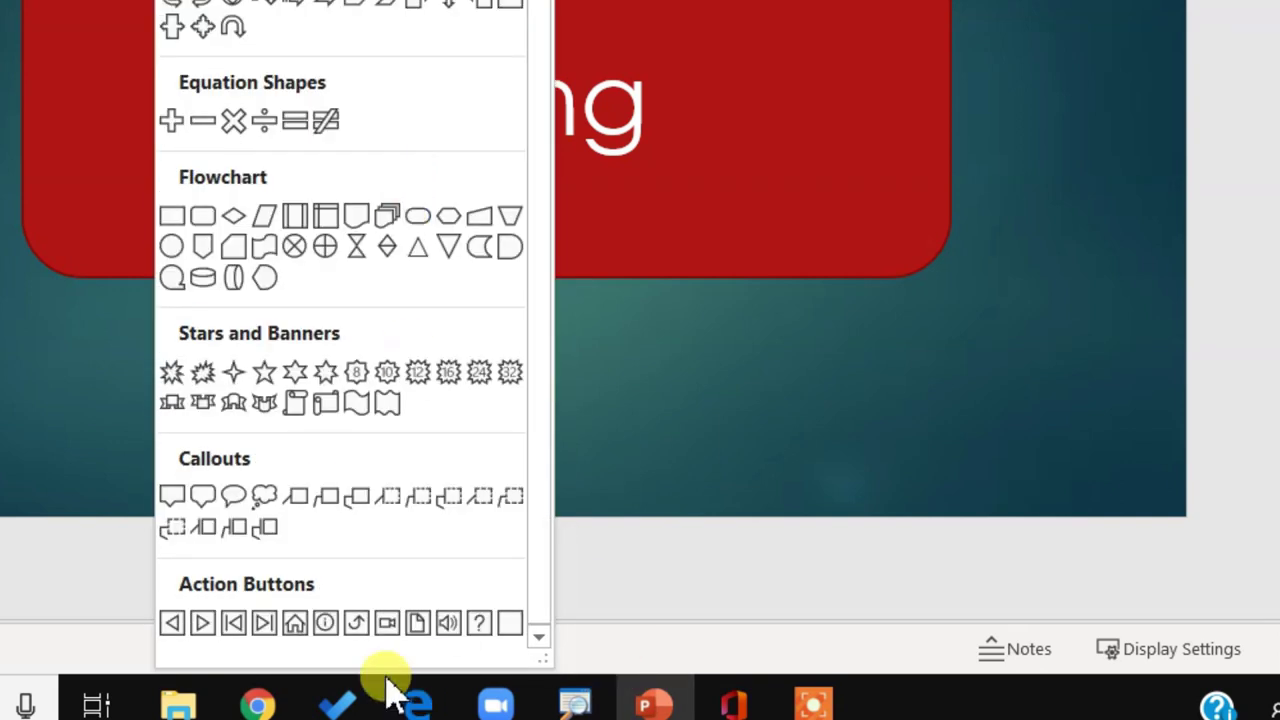
left_click(356, 624)
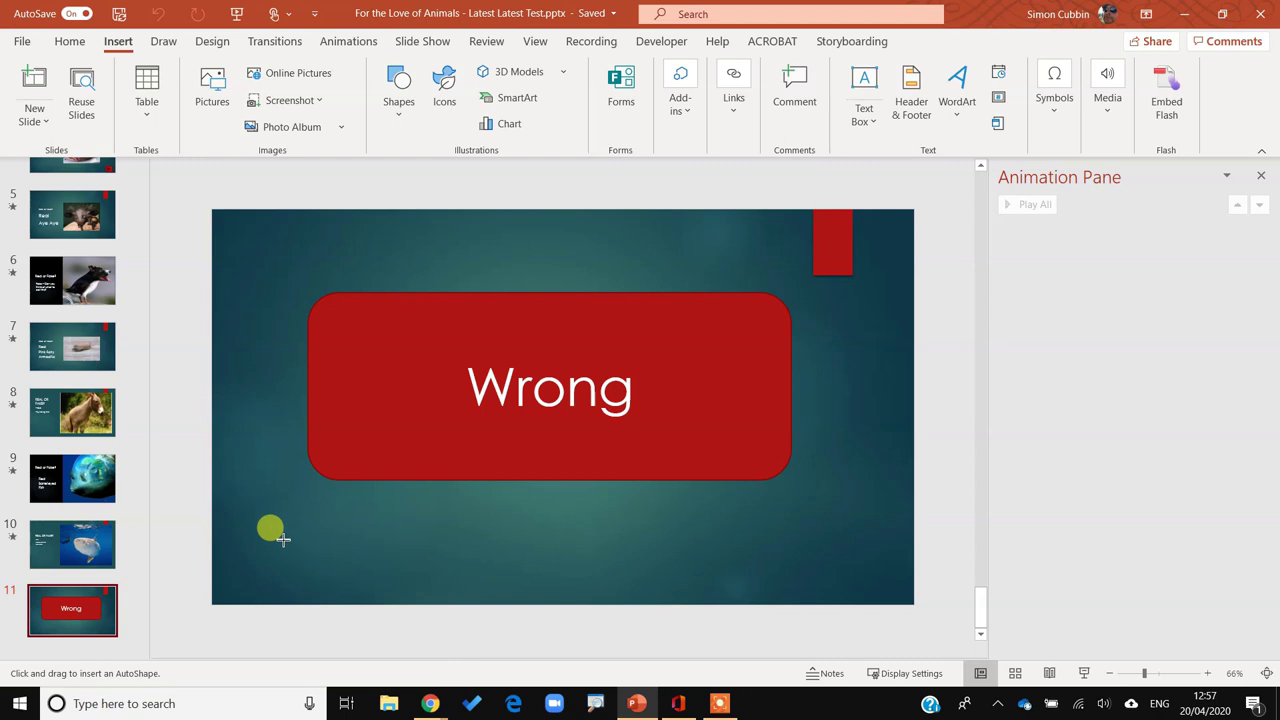
left_click_drag(0, 336, 190, 470)
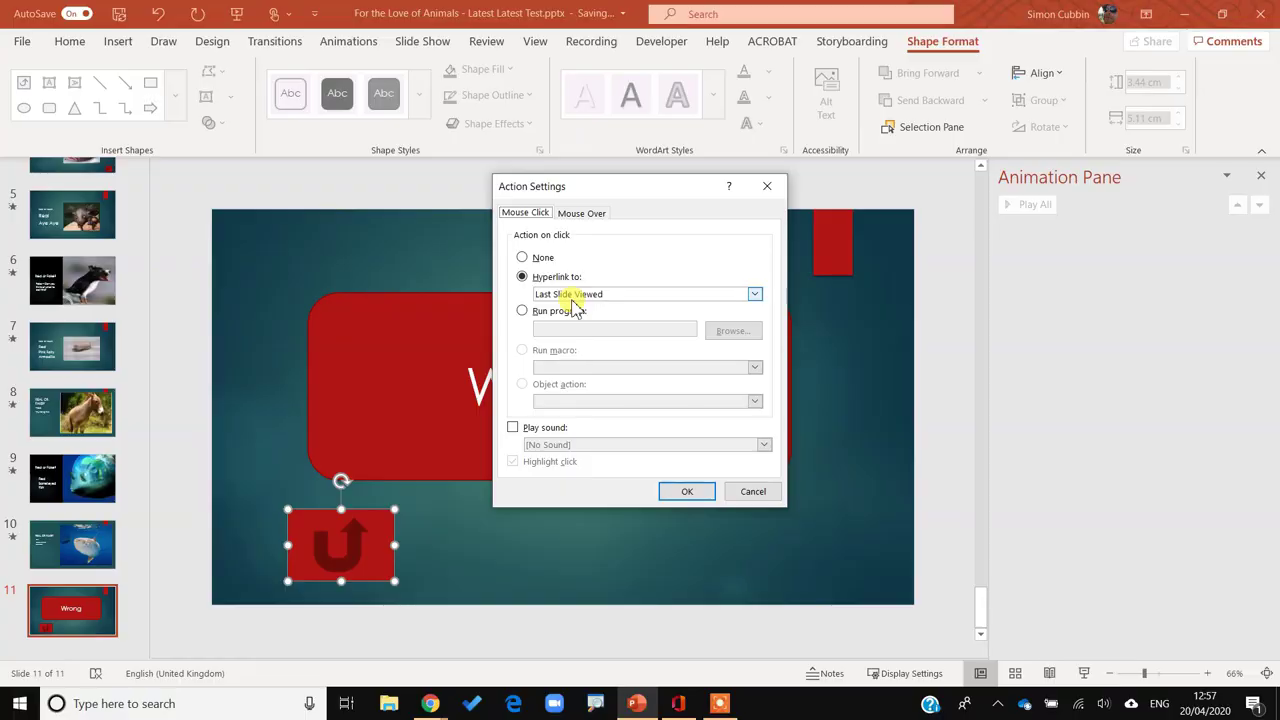
left_click(687, 491)
Go to slide 3, the Real or Fake? owl slide.
left_click(92, 388)
scroll(90, 393, "up", 3)
left_click(85, 262)
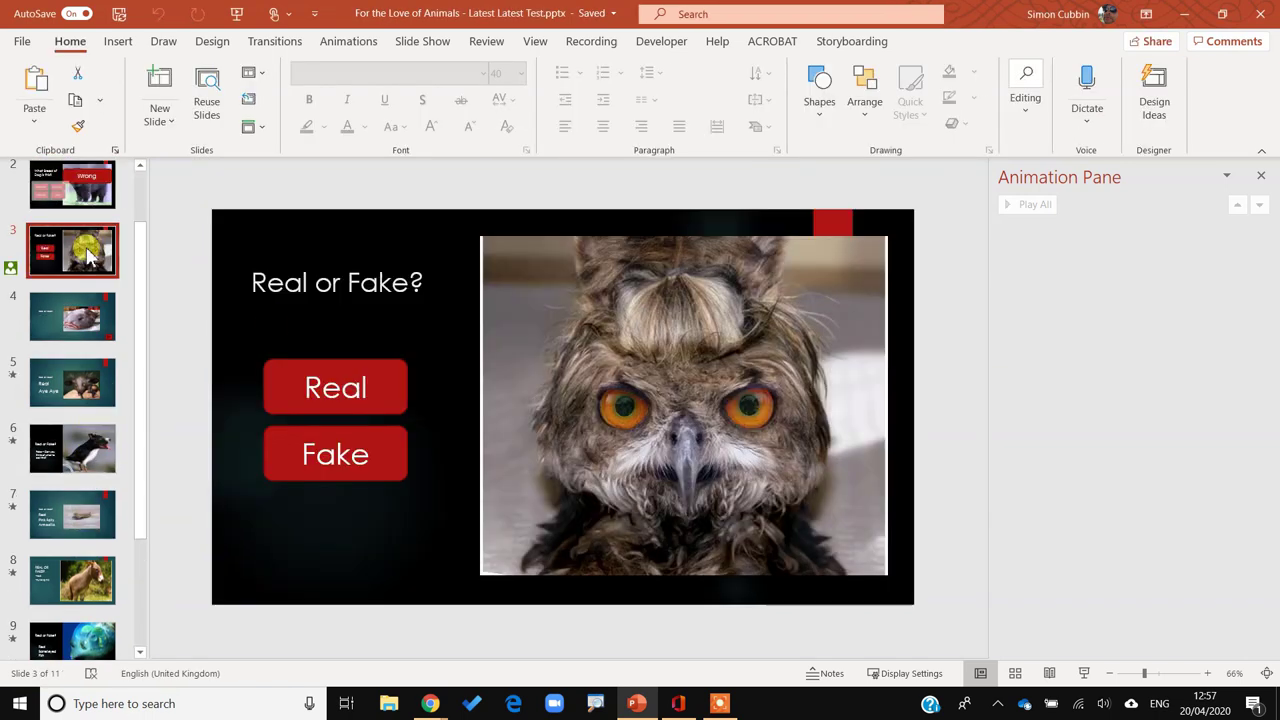
left_click(1084, 674)
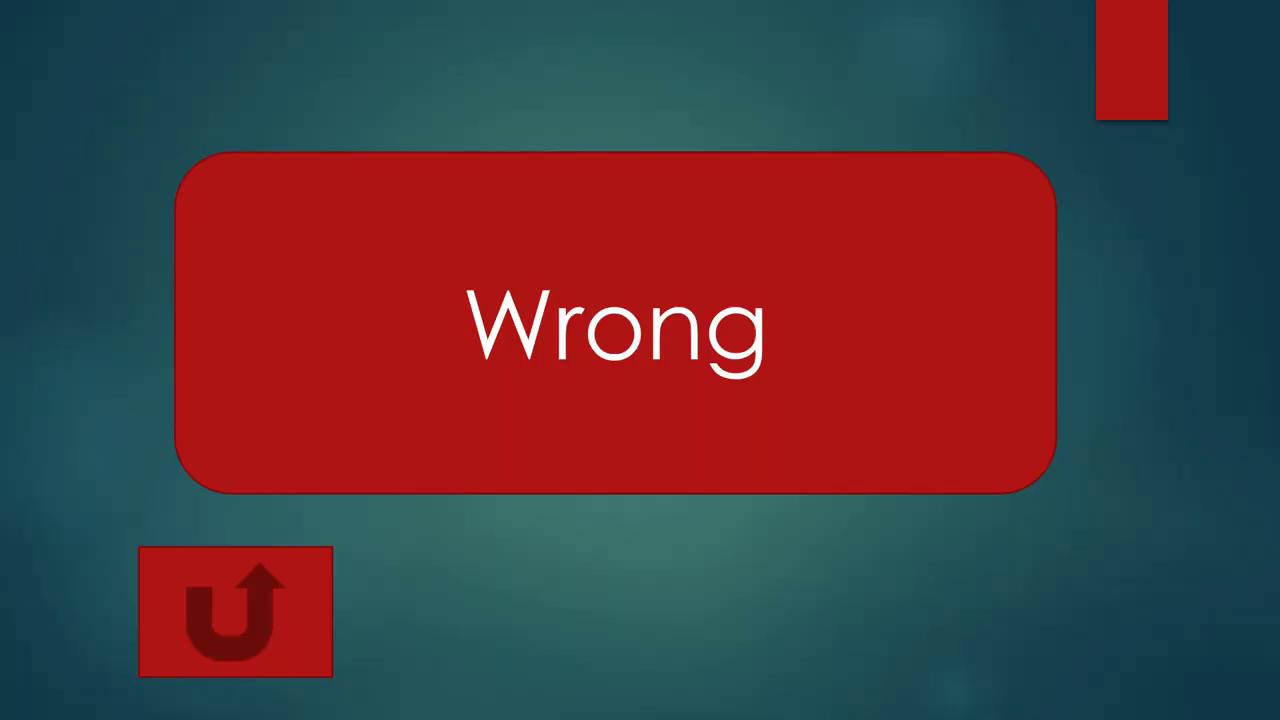
left_click(305, 610)
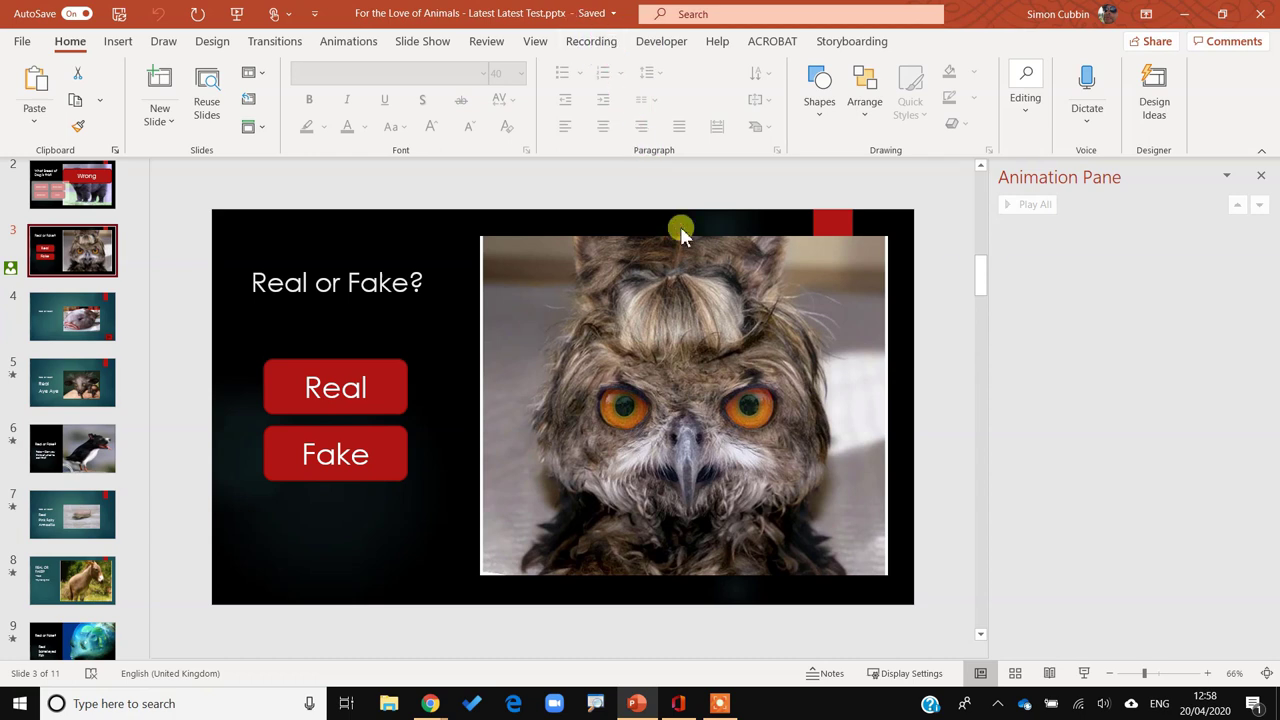
key("alt+Tab")
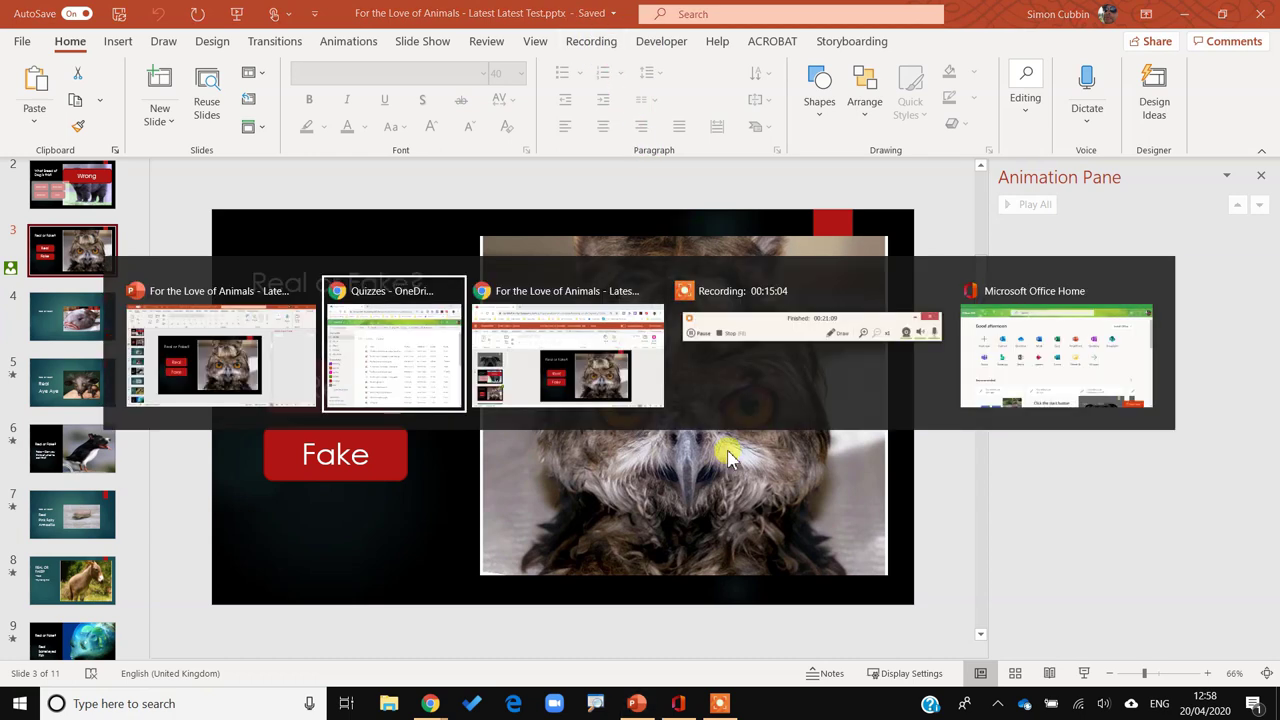
In PowerPoint Online, check slide 11's return button, run the show from slide 3, then return to the desktop.
key("alt+Tab")
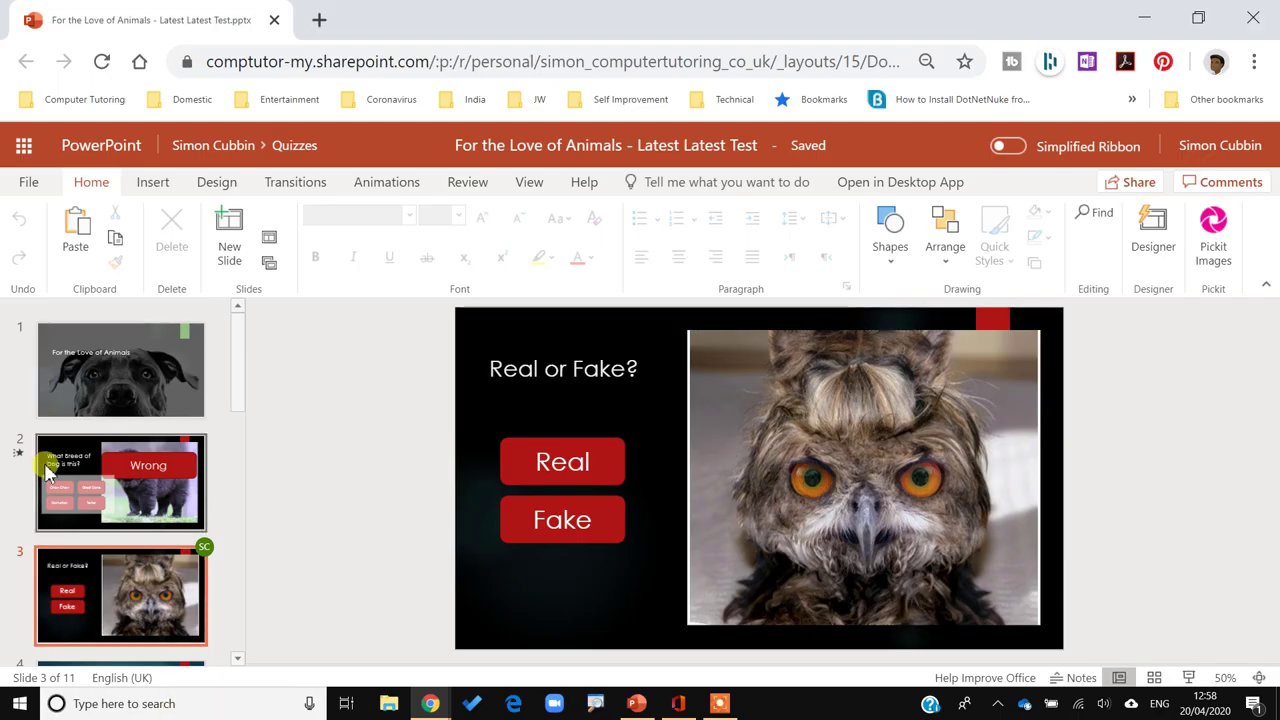
scroll(127, 460, "down", 8)
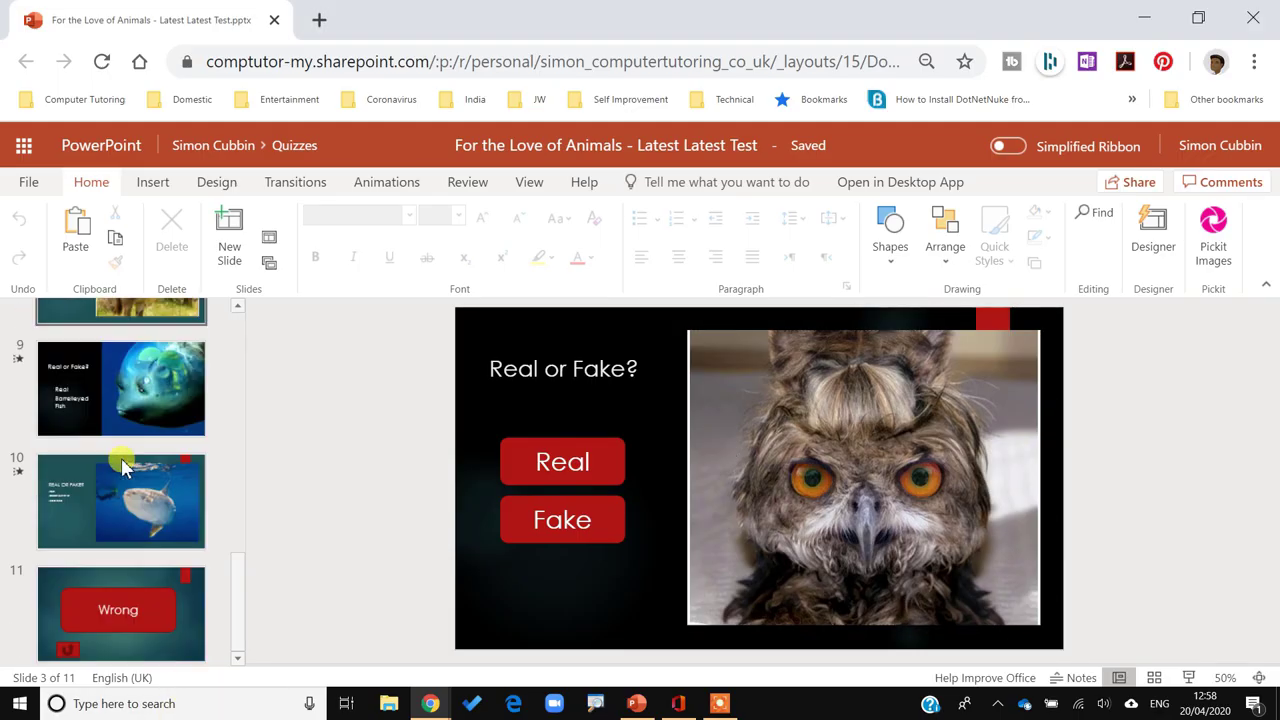
left_click(168, 640)
scroll(126, 531, "up", 8)
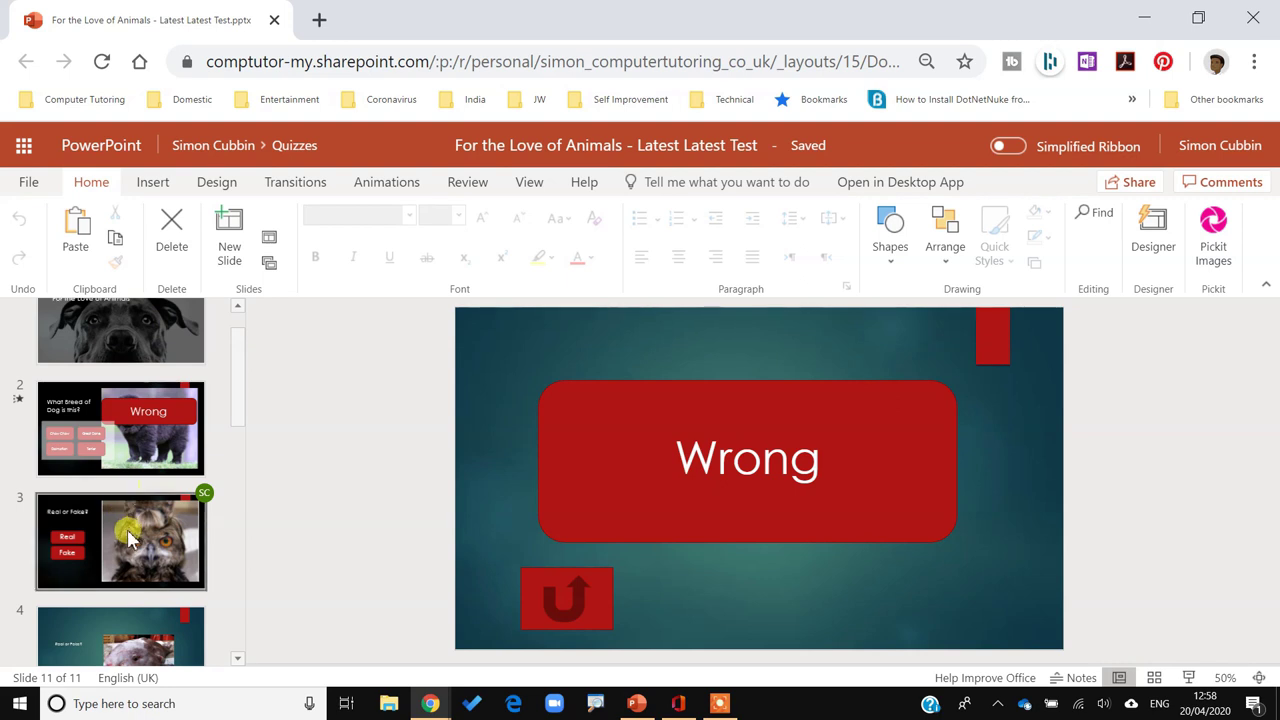
left_click(130, 535)
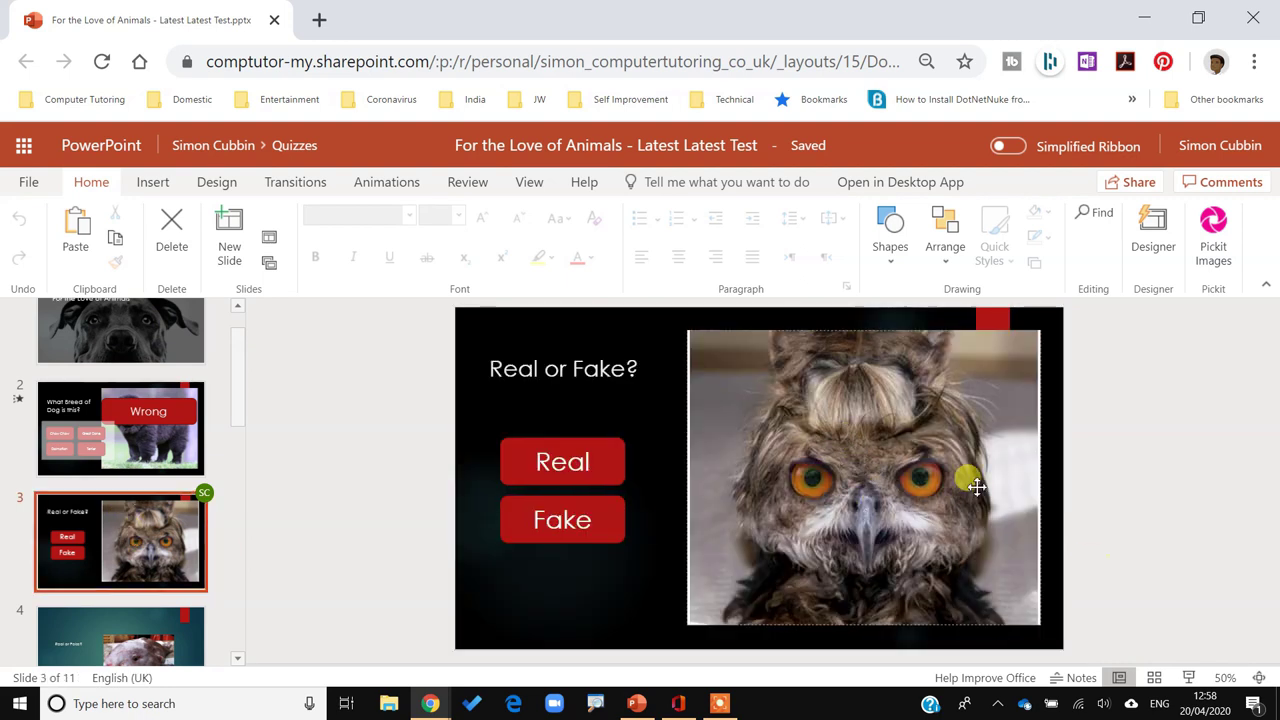
left_click(1188, 677)
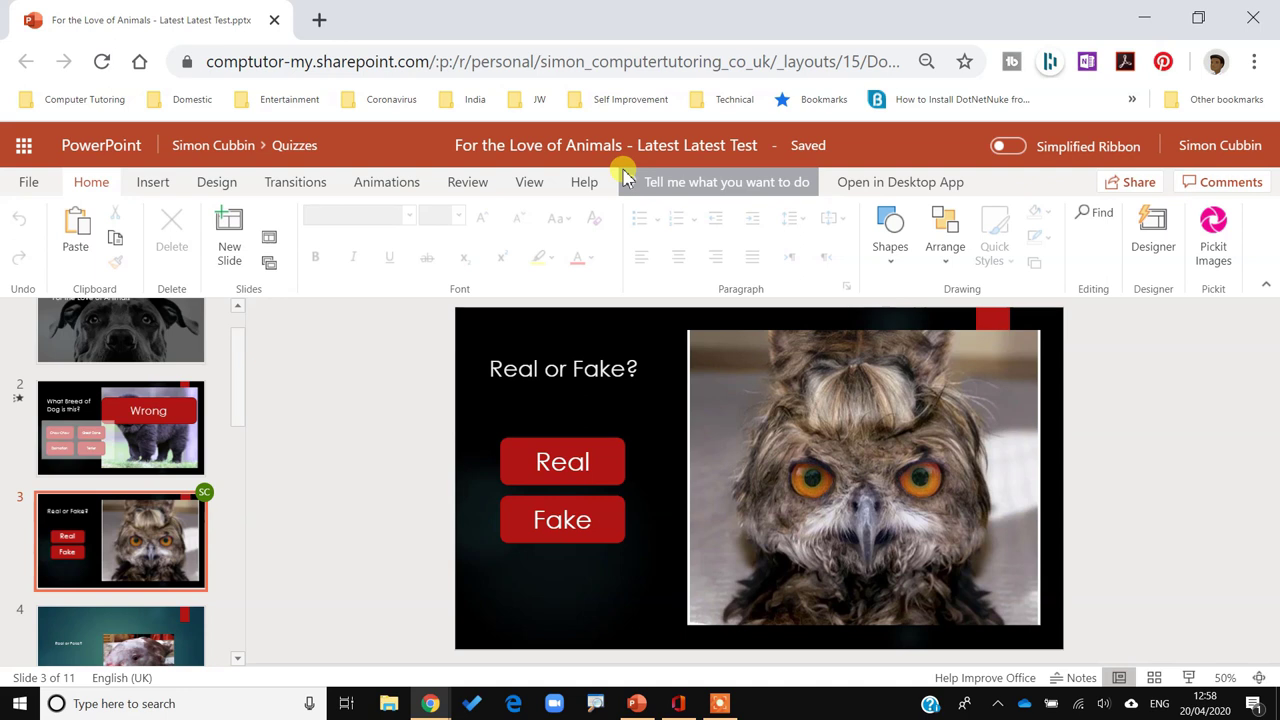
key("alt+Tab")
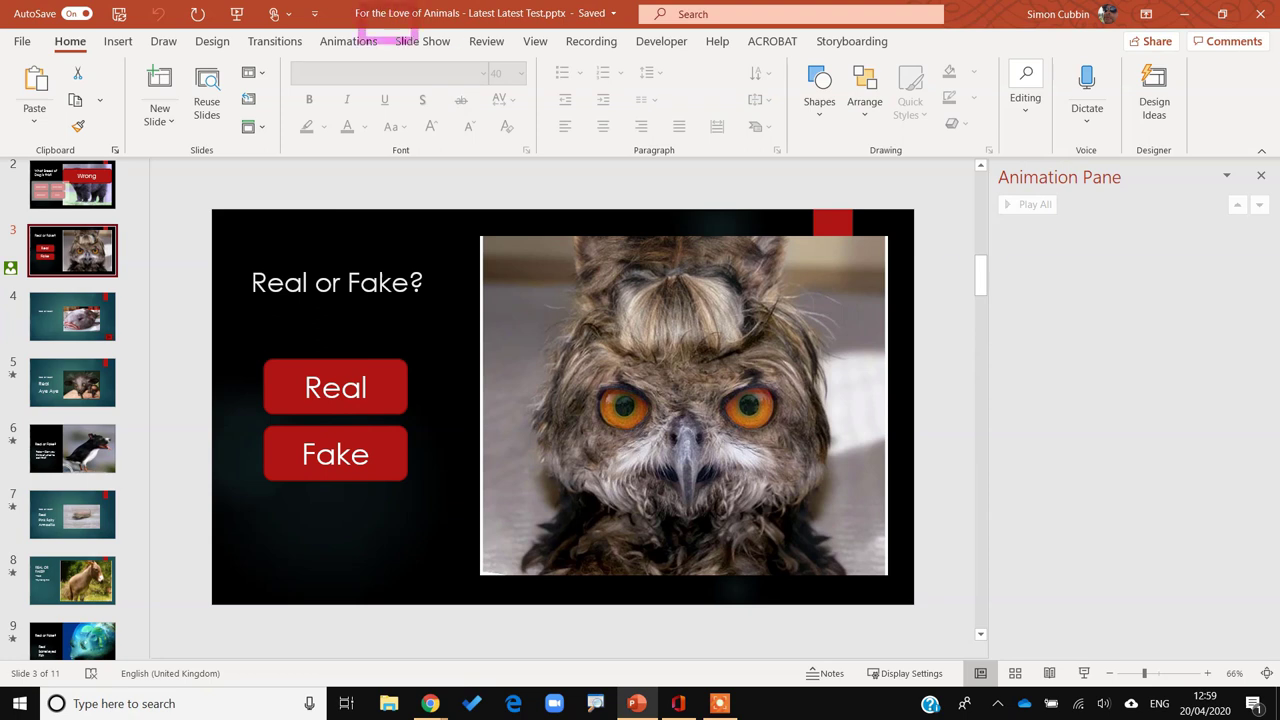
Start a Present Online broadcast of the deck through the Office Presentation Service.
left_click_drag(418, 44, 521, 113)
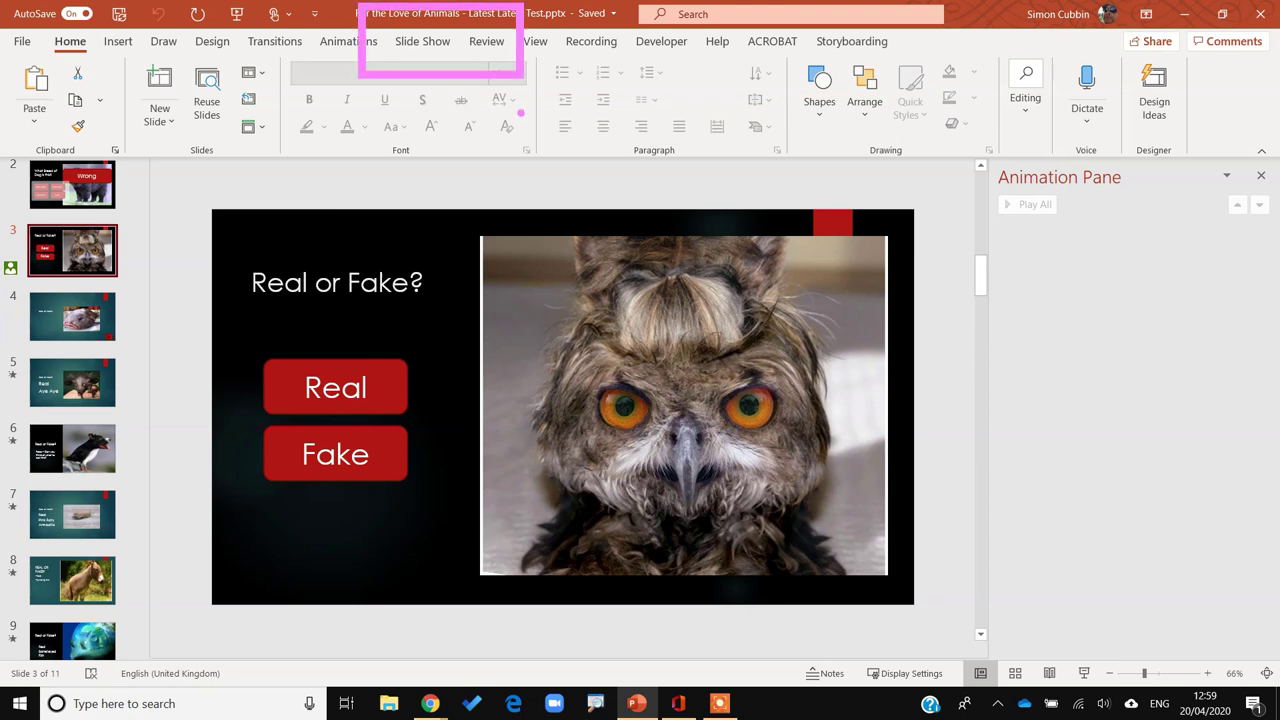
left_click(427, 42)
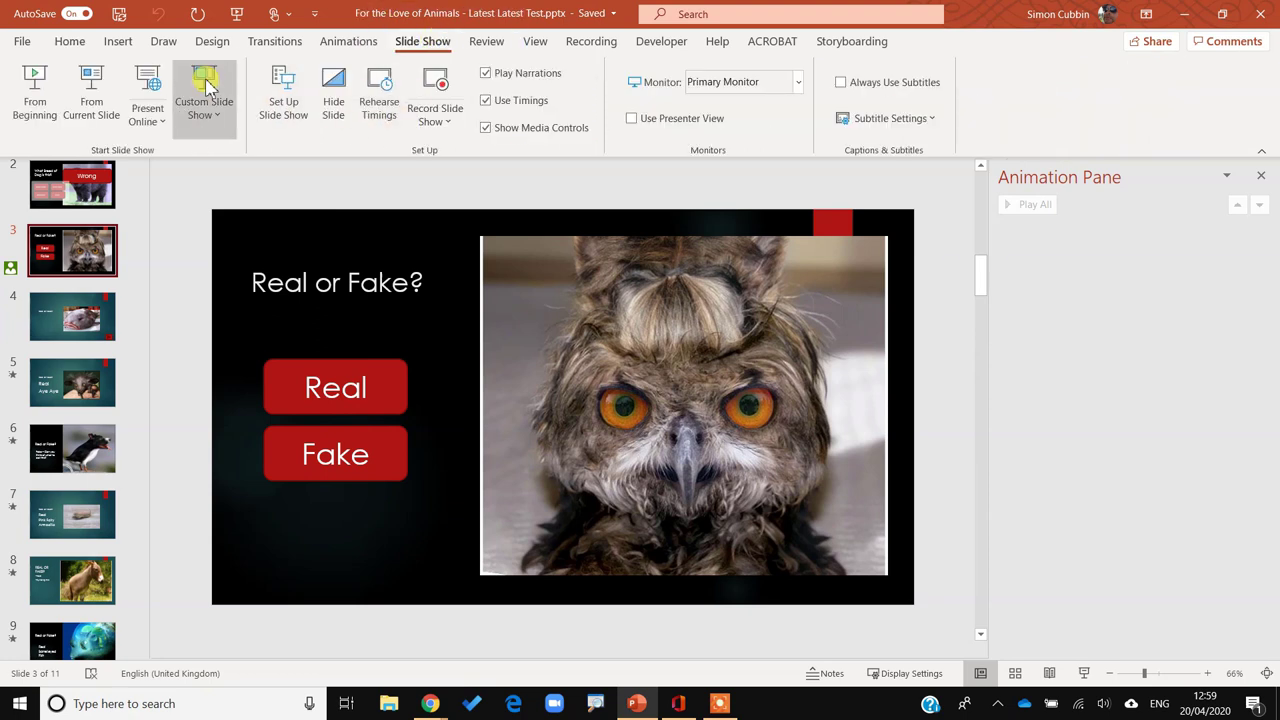
left_click_drag(116, 40, 202, 150)
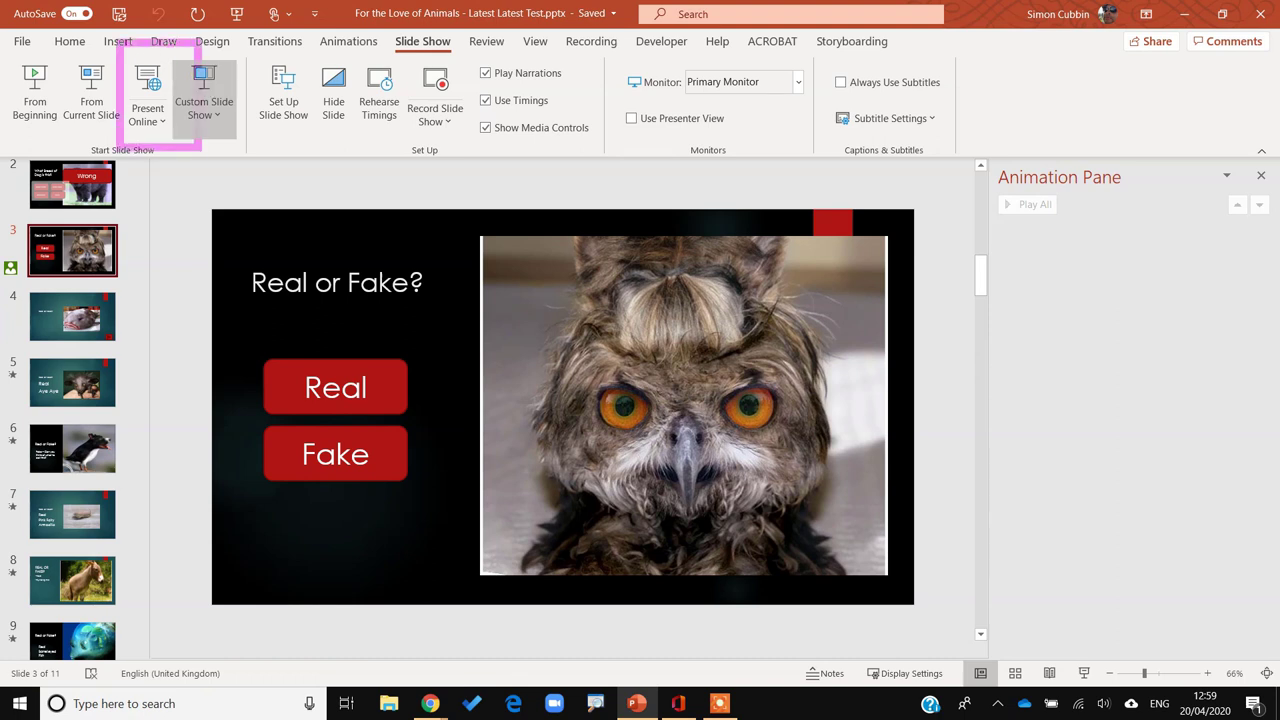
left_click(148, 118)
left_click(230, 183)
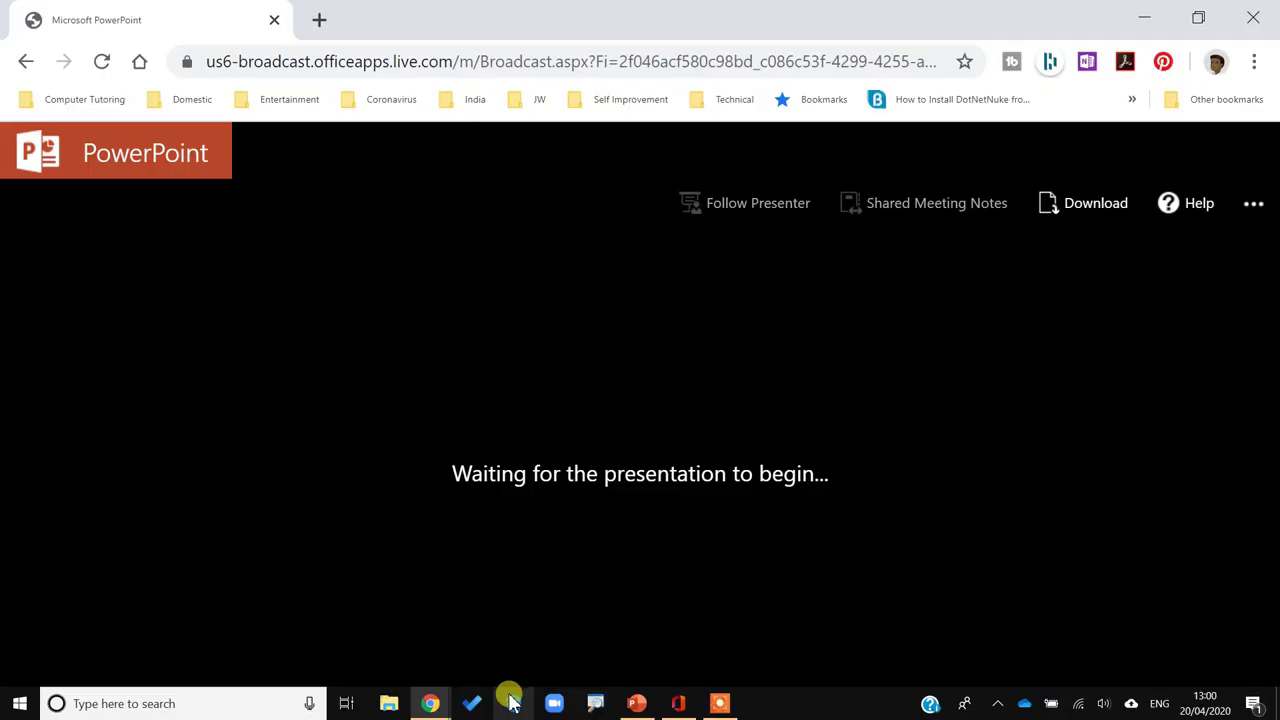
Switch from the browser back to desktop PowerPoint's Present Online dialog.
key("alt+Tab")
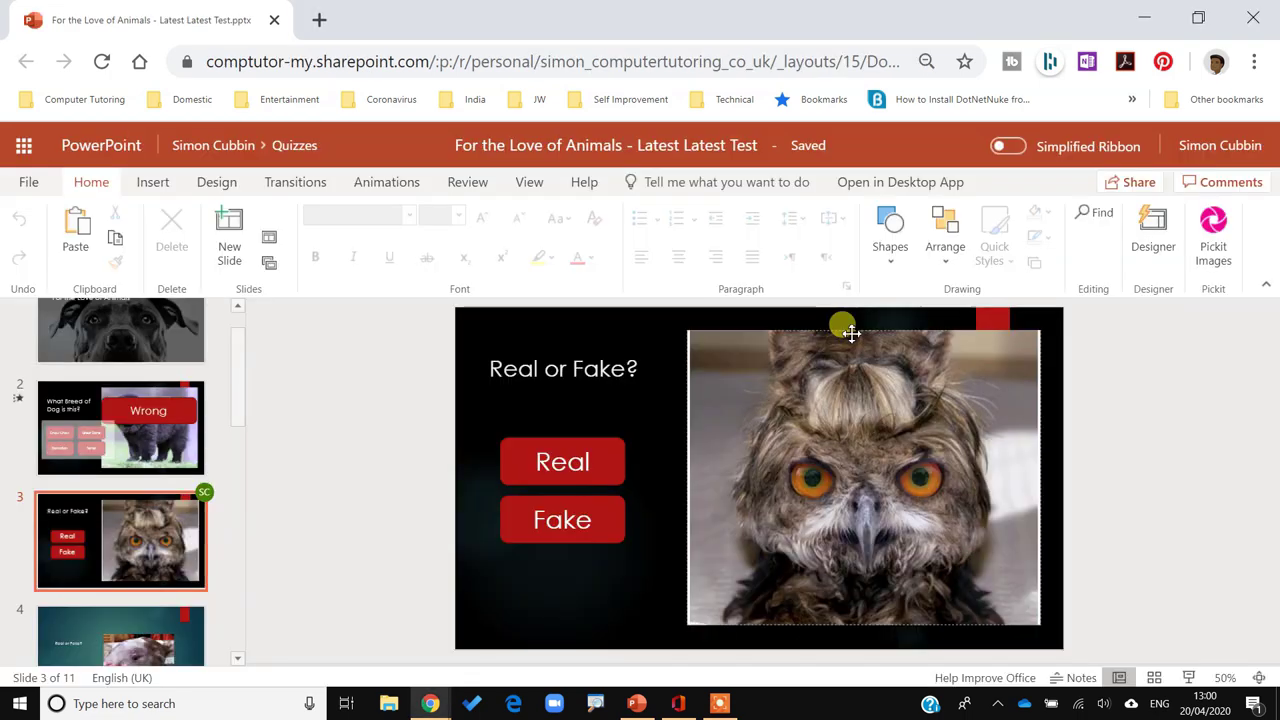
key("alt+Tab")
left_click(371, 436)
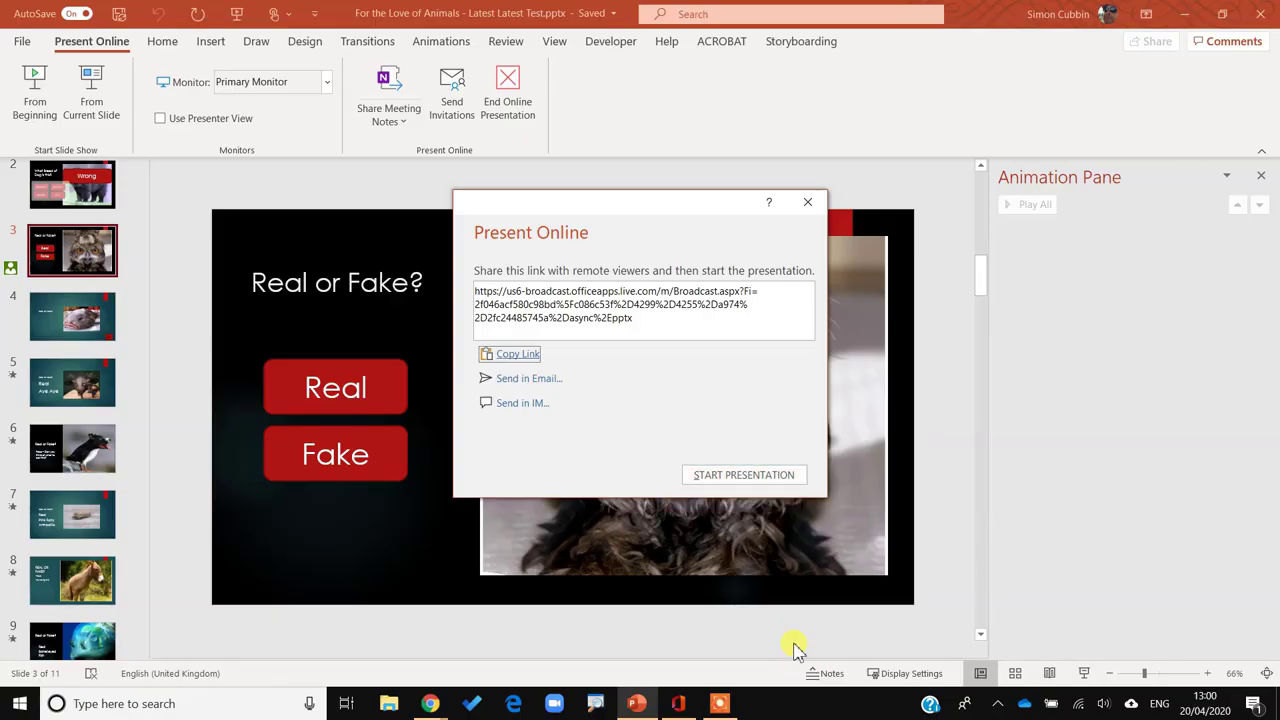
Start the broadcast presentation and check the viewers' page in the browser.
left_click(744, 475)
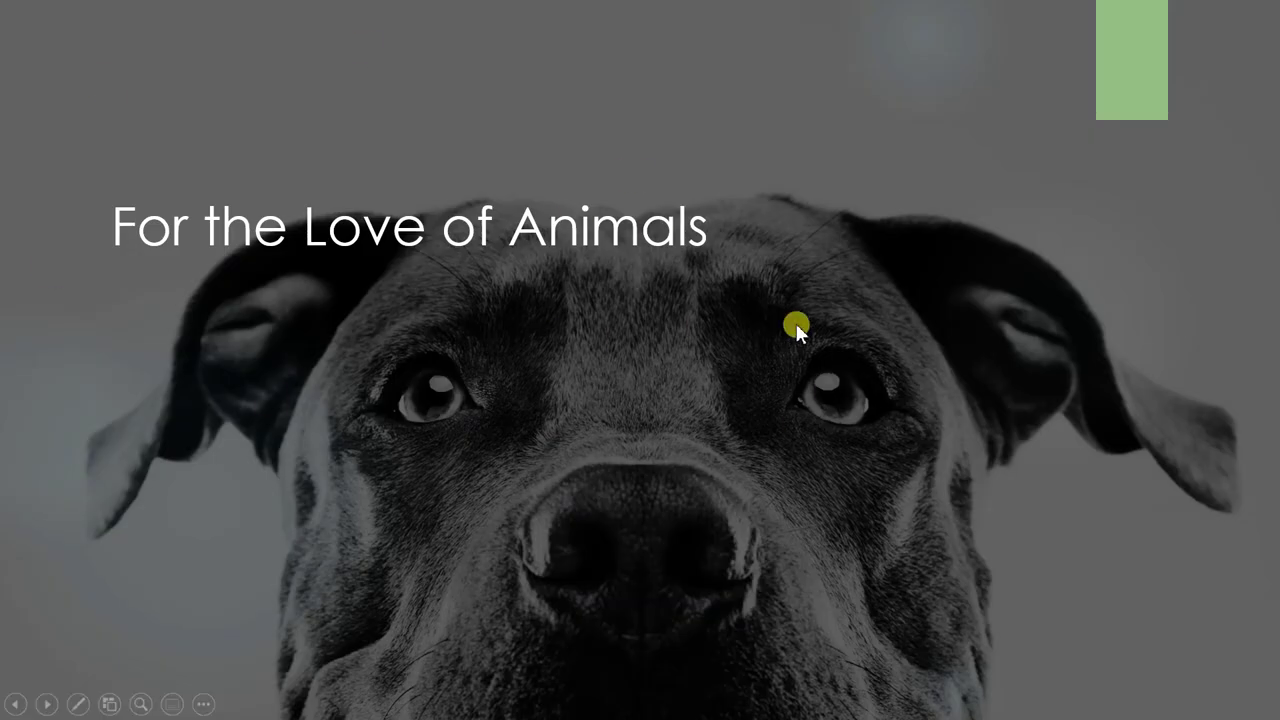
key("alt+Tab")
key("Tab")
key("Tab")
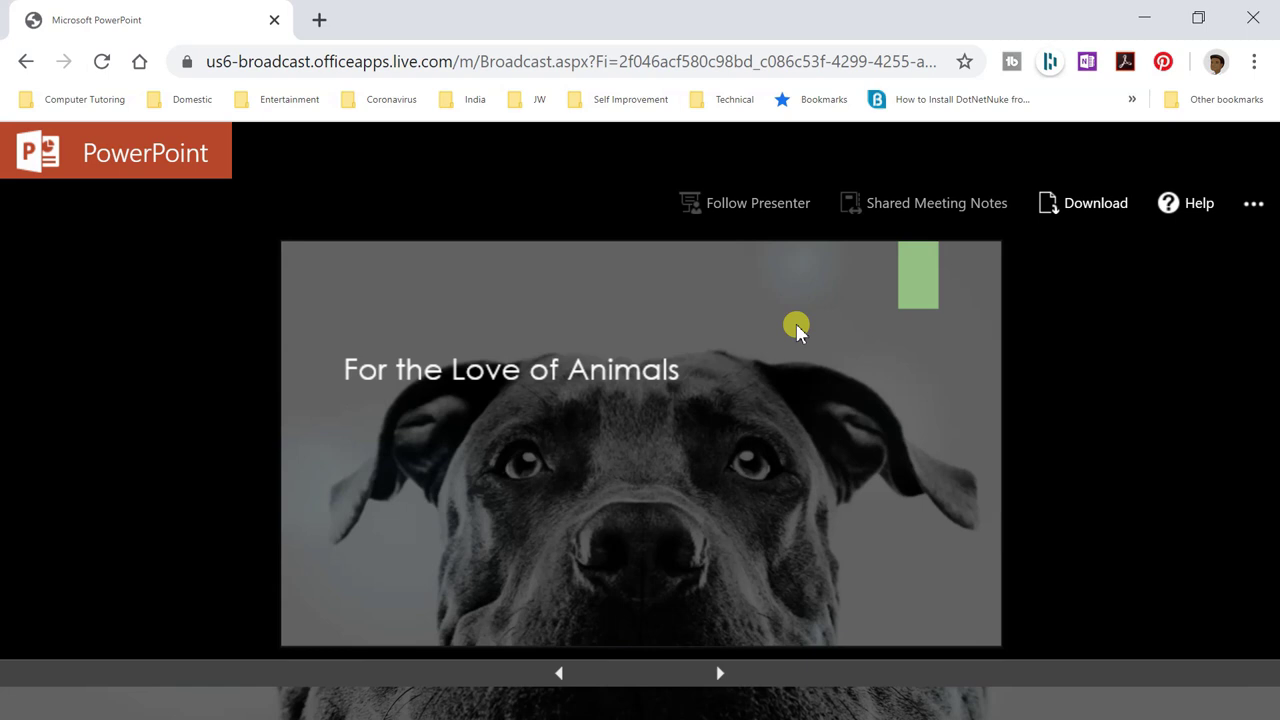
key("alt+Tab")
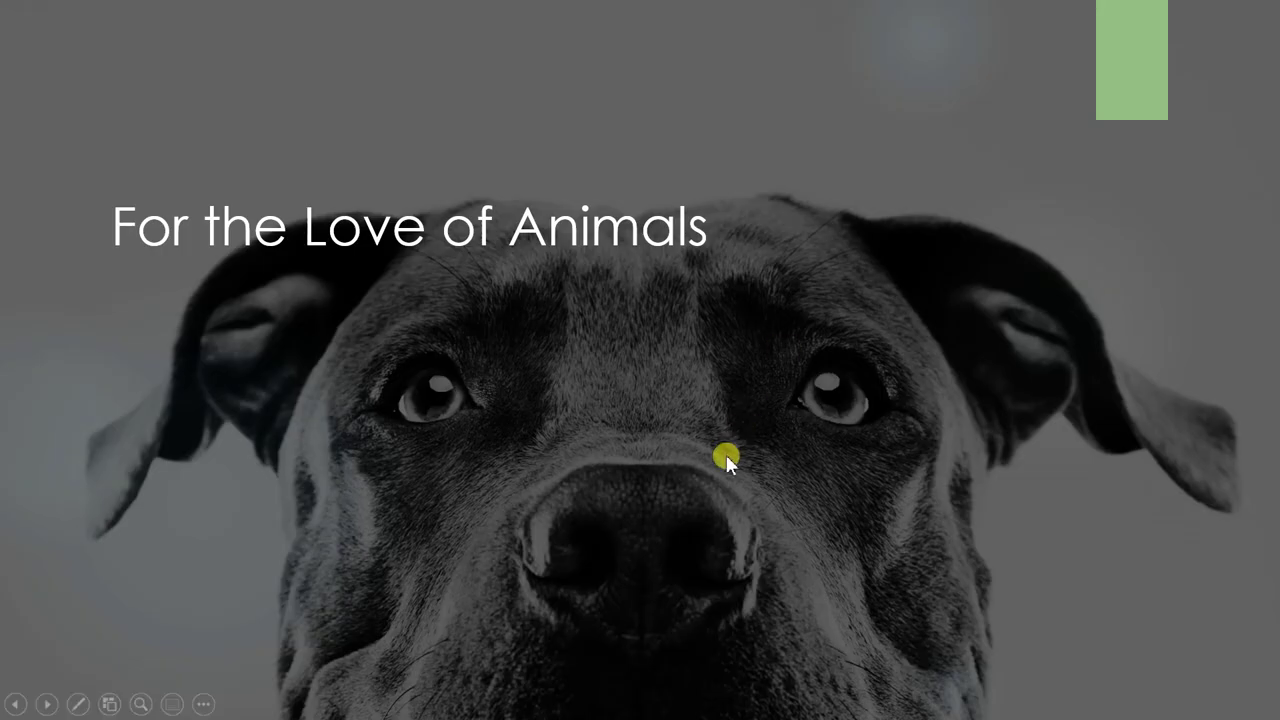
Advance the broadcast slide show to the What Breed of Dog is this? slide.
left_click(583, 464)
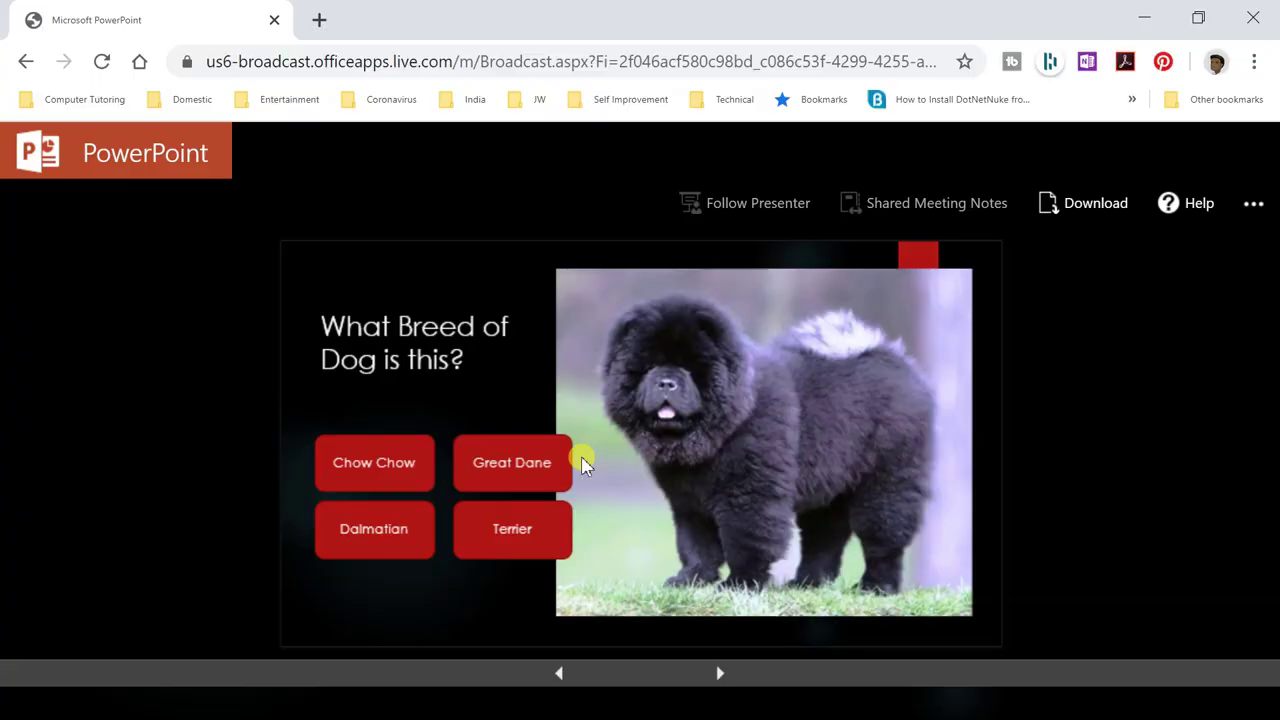
left_click(387, 438)
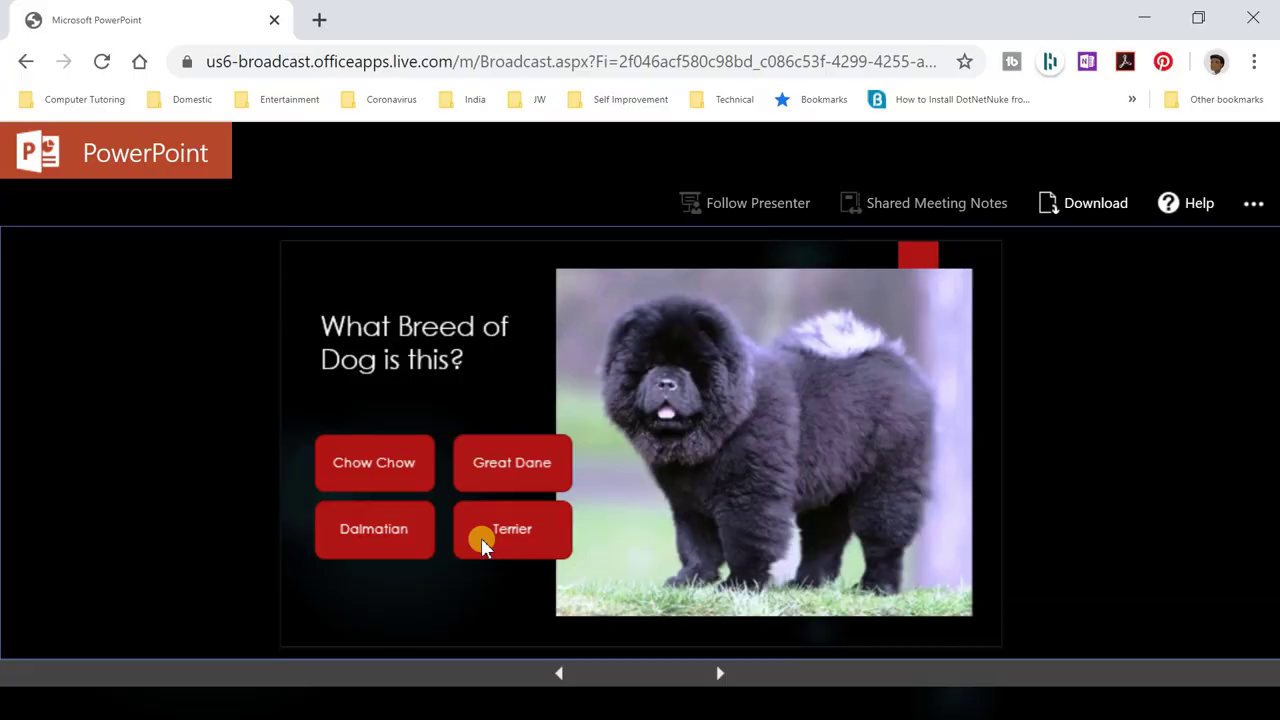
key("alt+Tab")
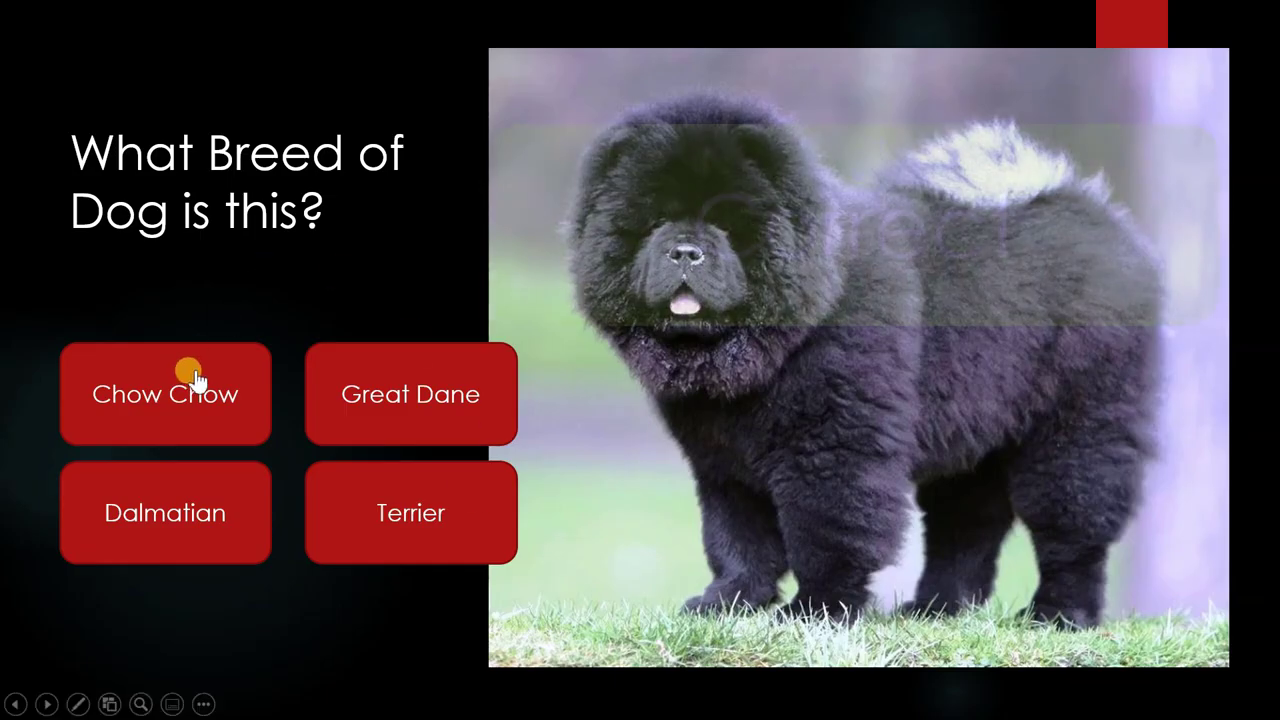